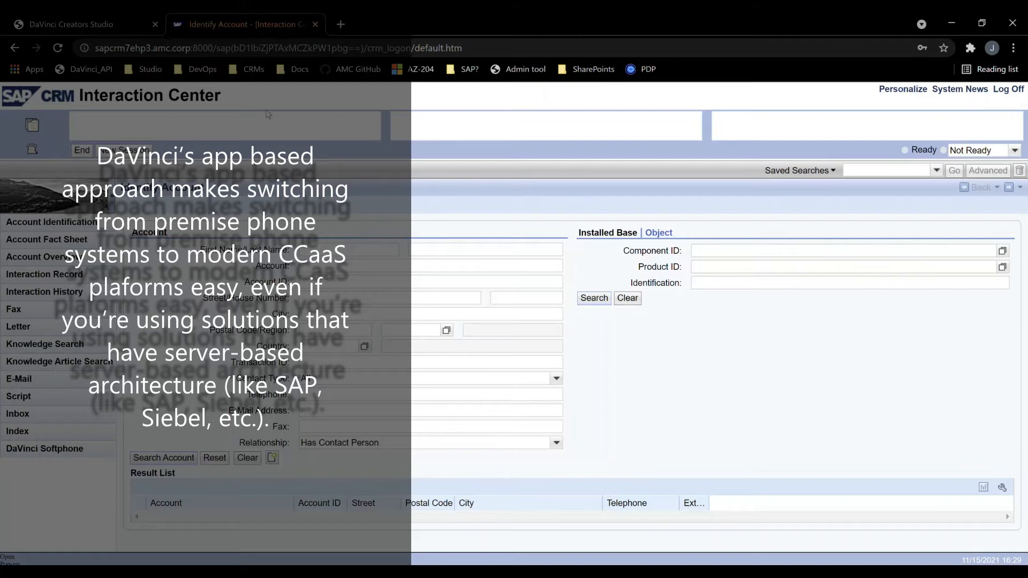
Step: Open the DaVinci Softphone panel and set presence to On Queue to receive the call
{"action": "left_click", "coordinate": [33, 448]}
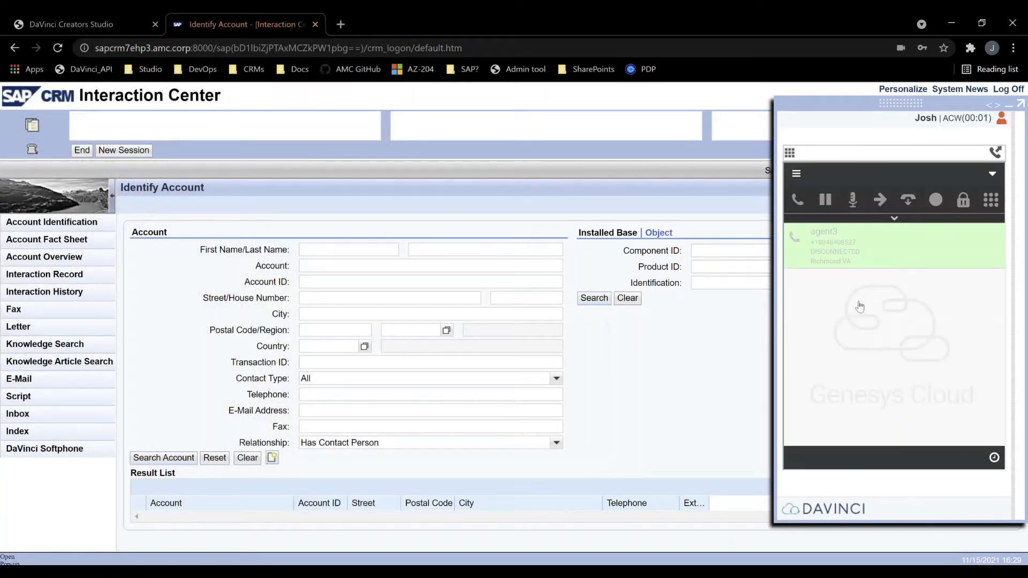
{"action": "left_click", "coordinate": [899, 458]}
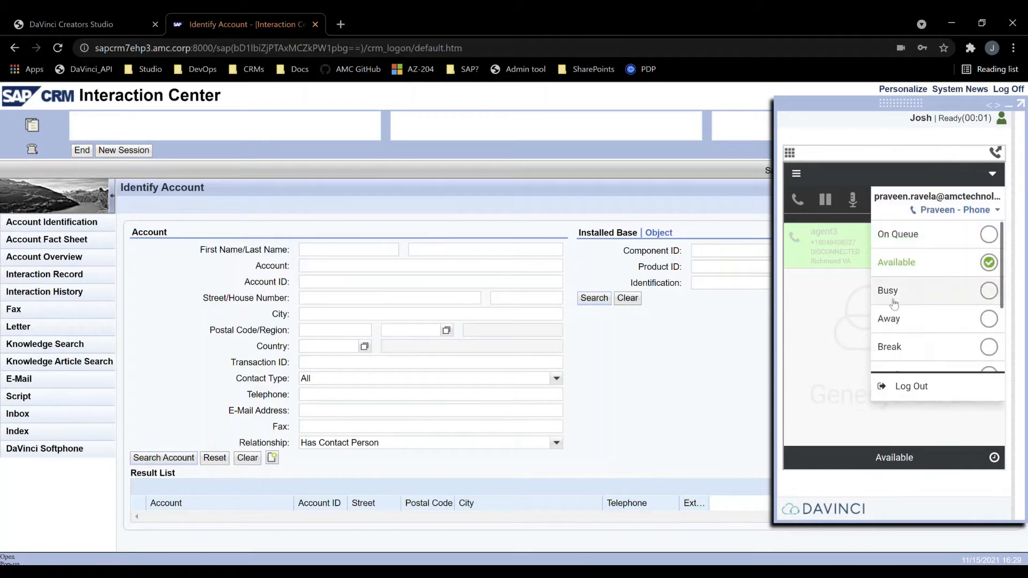
{"action": "left_click", "coordinate": [921, 237]}
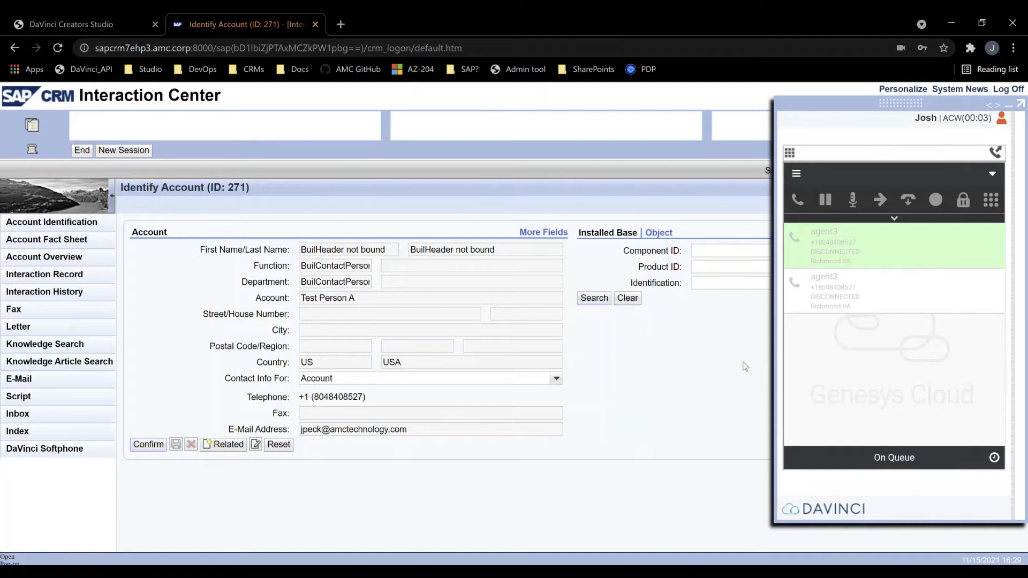
Step: Set presence to Available and reset the account form, clearing the leftover Telephone value
{"action": "left_click", "coordinate": [894, 457]}
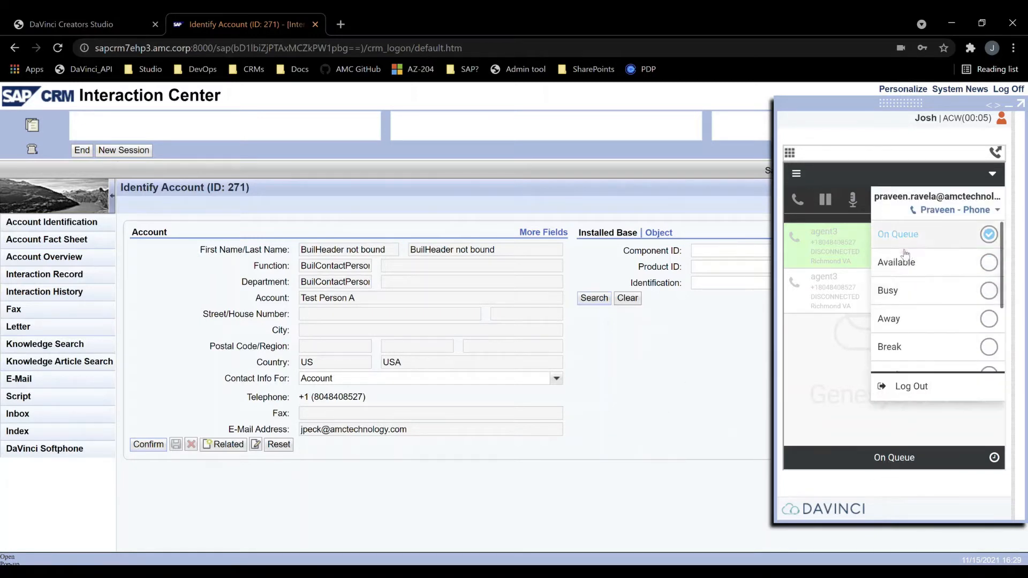
{"action": "left_click", "coordinate": [892, 262]}
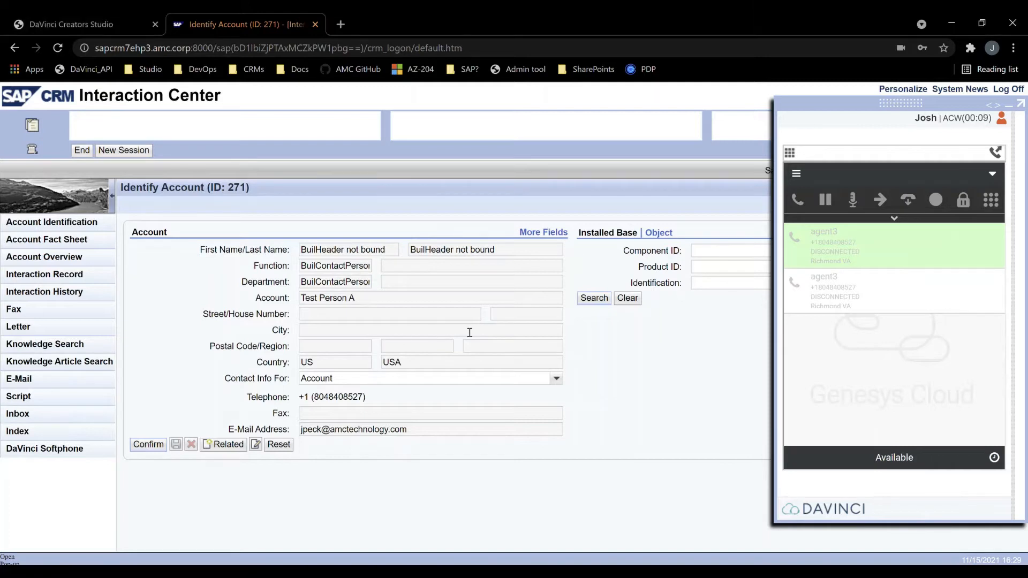
{"action": "left_click", "coordinate": [278, 444]}
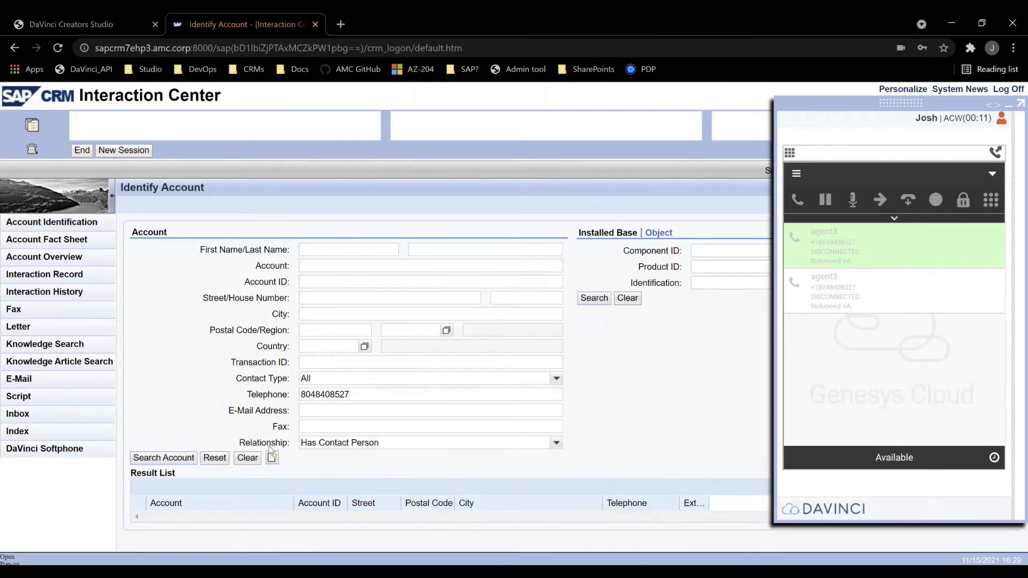
{"action": "left_click", "coordinate": [215, 456]}
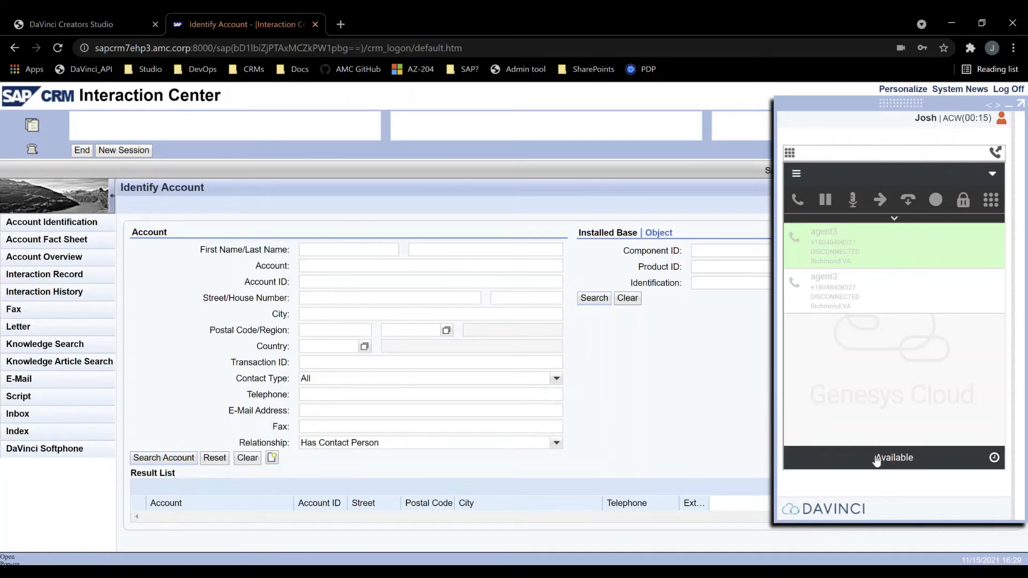
Step: Return presence to On Queue so the incoming email pops account 271
{"action": "left_click", "coordinate": [894, 457]}
{"action": "left_click", "coordinate": [895, 232]}
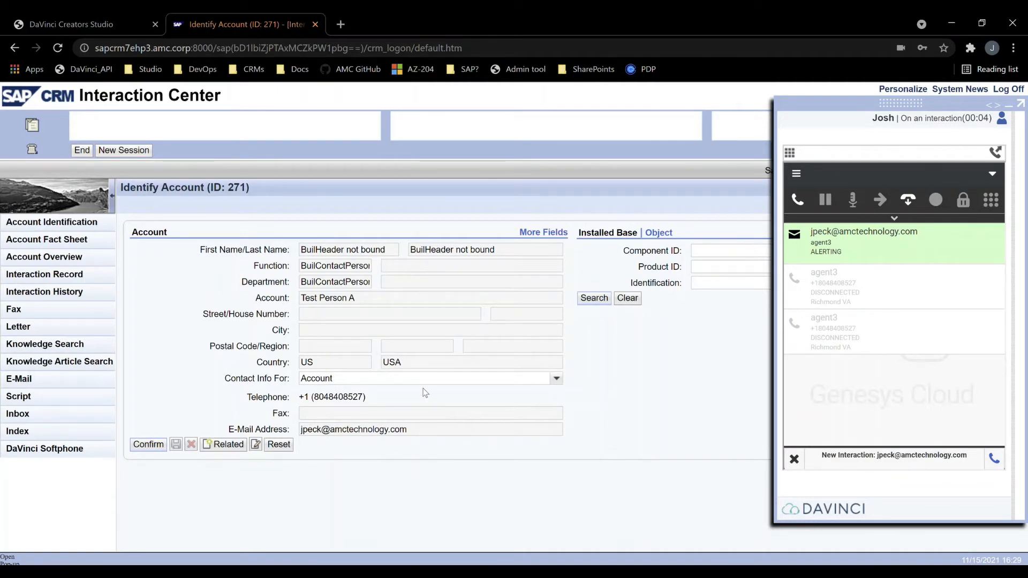
Step: Accept the alerting email interaction and show it in the Active Conversations side panel
{"action": "left_click", "coordinate": [797, 200]}
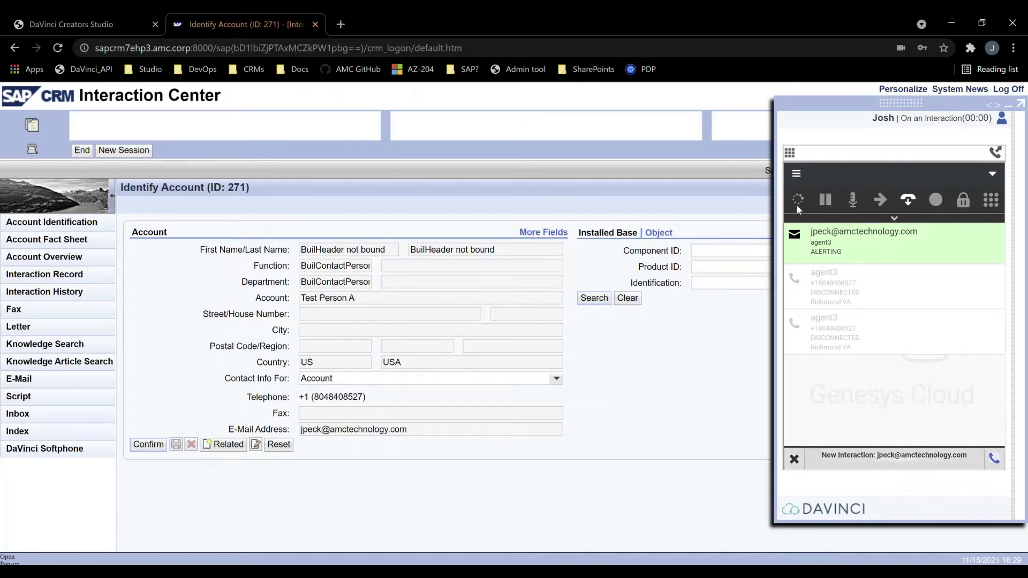
{"action": "left_click", "coordinate": [995, 106]}
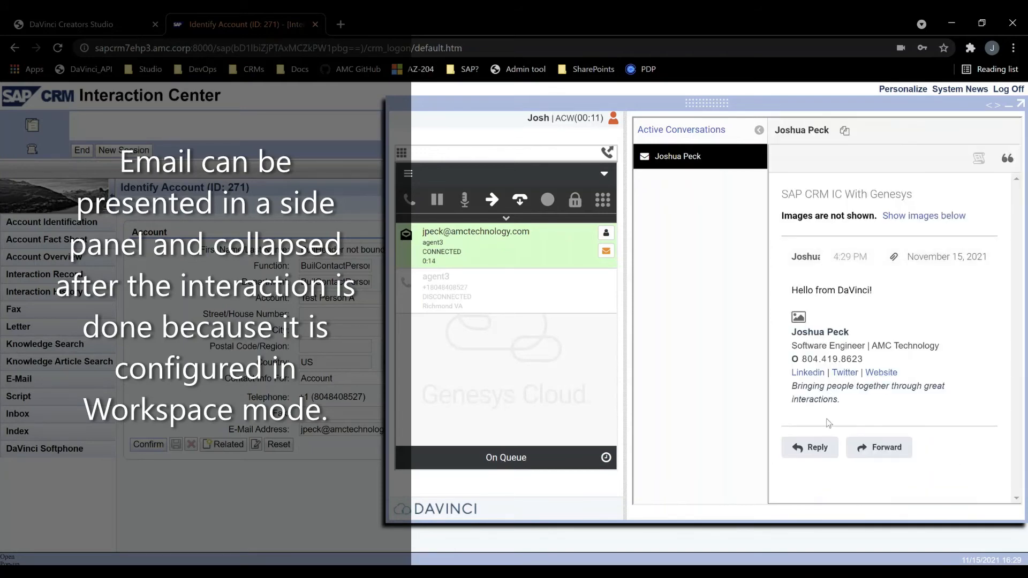
Step: Start a reply to the customer's email
{"action": "left_click", "coordinate": [809, 447]}
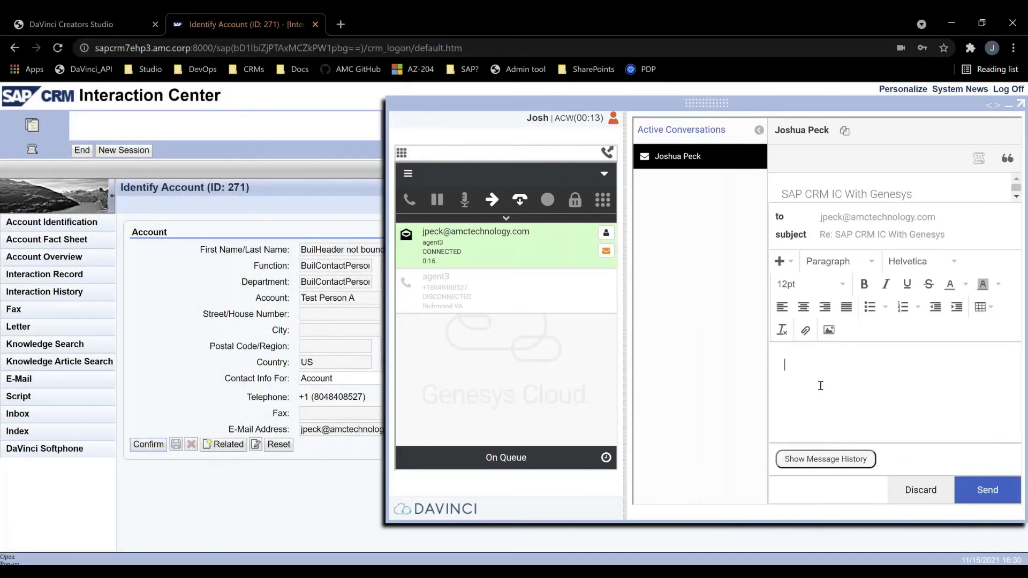
{"action": "type", "text": "Hello!"}
Step: Send the Hello! reply, wrap up with Default Wrap-up Code, and collapse the softphone
{"action": "left_click", "coordinate": [986, 491]}
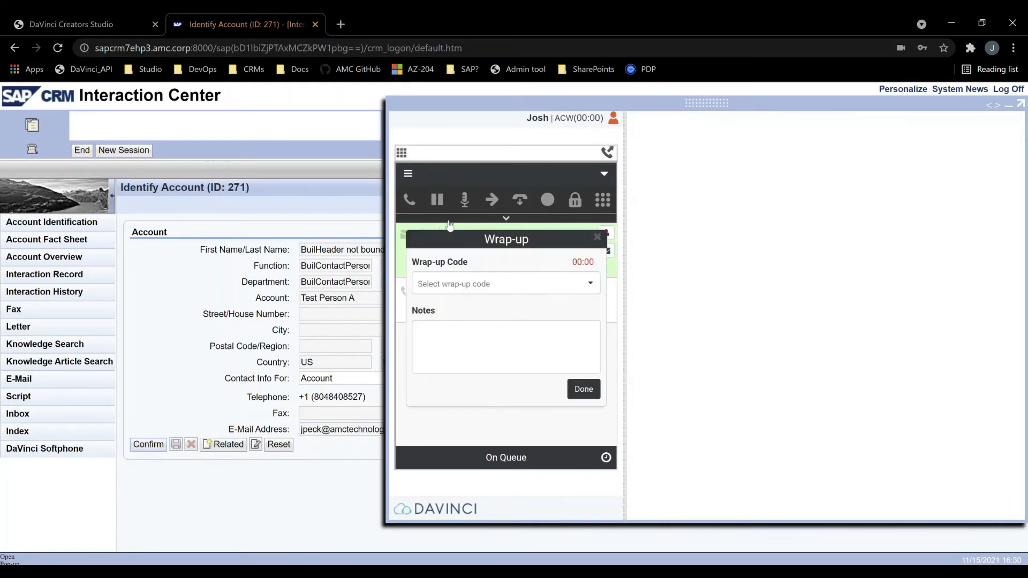
{"action": "left_click", "coordinate": [499, 284]}
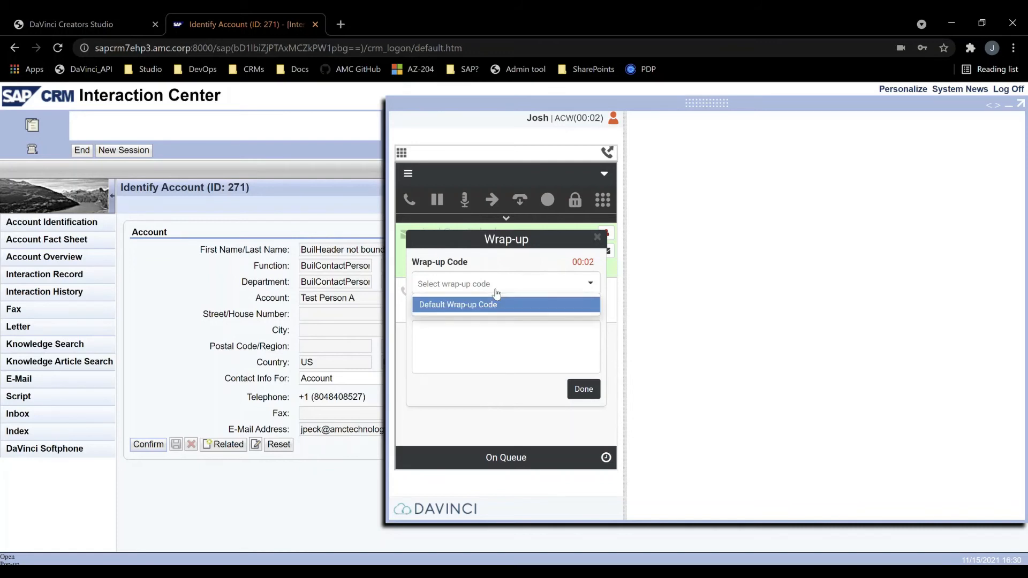
{"action": "left_click", "coordinate": [507, 308]}
{"action": "left_click", "coordinate": [582, 390]}
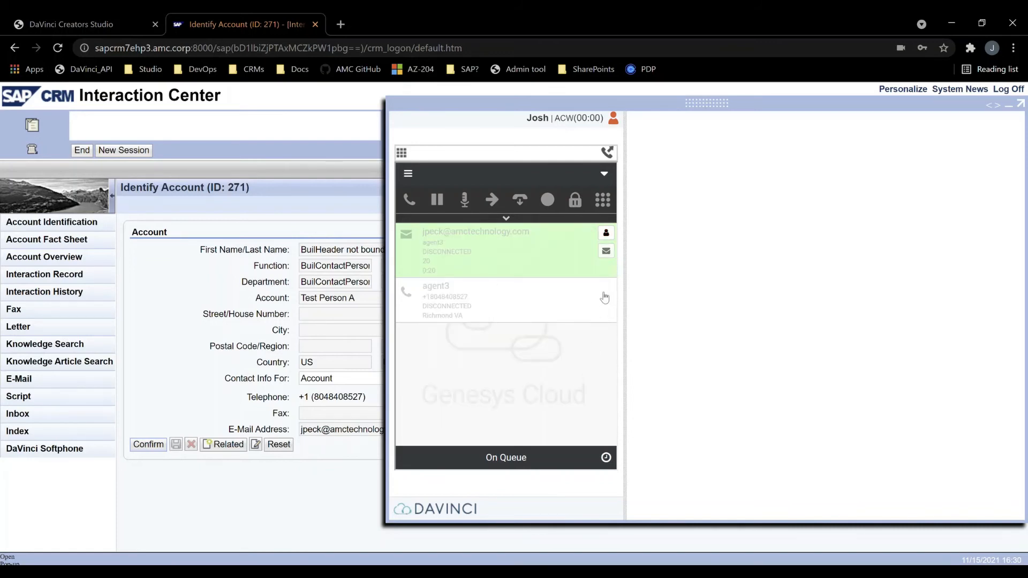
{"action": "left_click", "coordinate": [998, 106]}
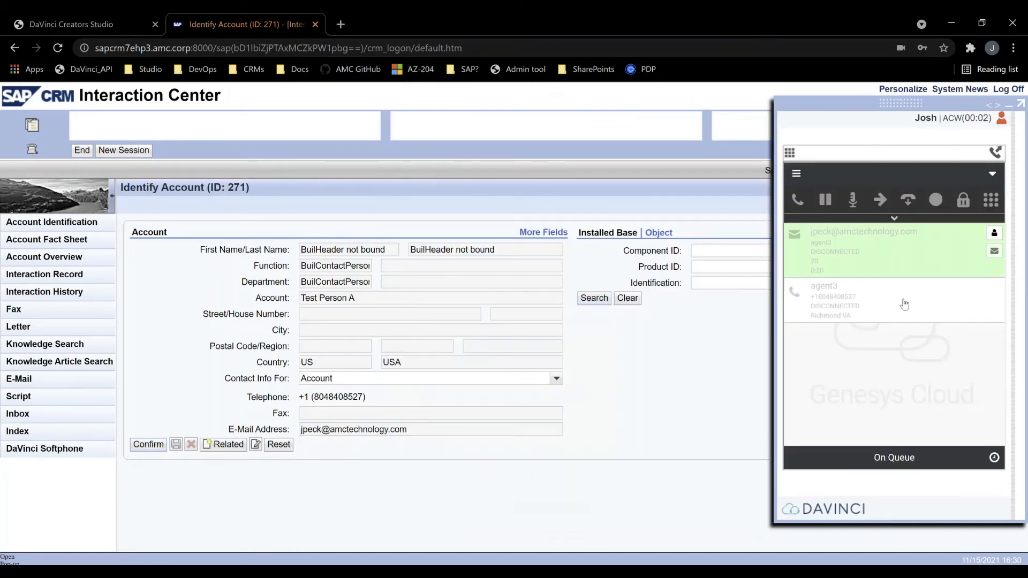